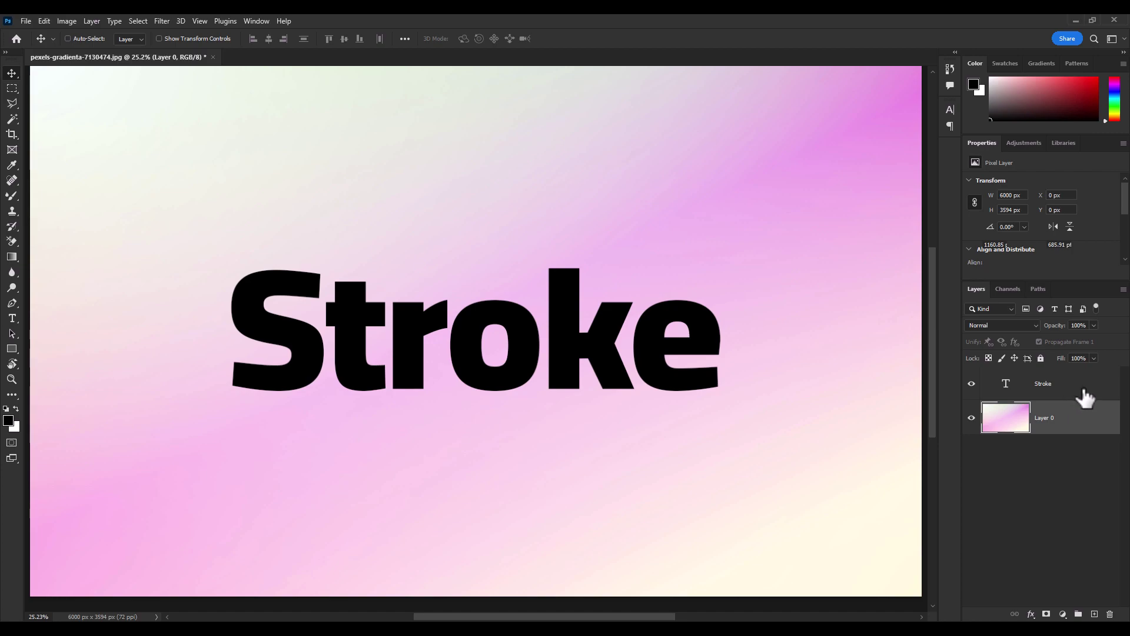
Step: Select the 'Stroke' text layer in the Layers panel
left_click(1087, 399)
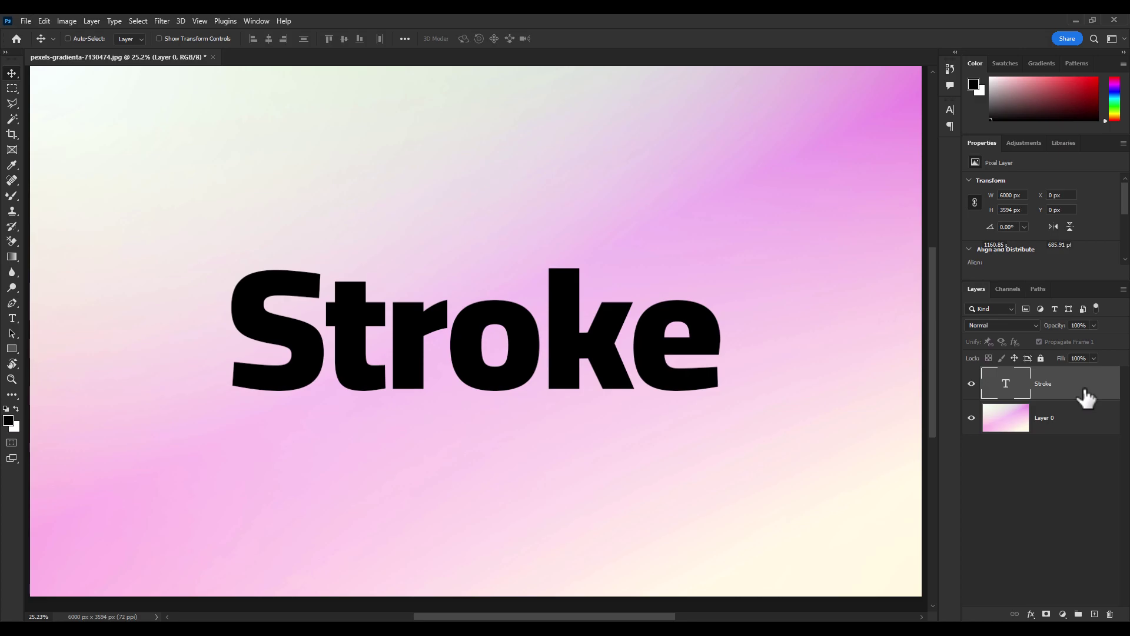
Step: Give the text layer a Stroke effect of 38 px positioned Outside
double_click(1086, 388)
left_click_drag(816, 134, 435, 156)
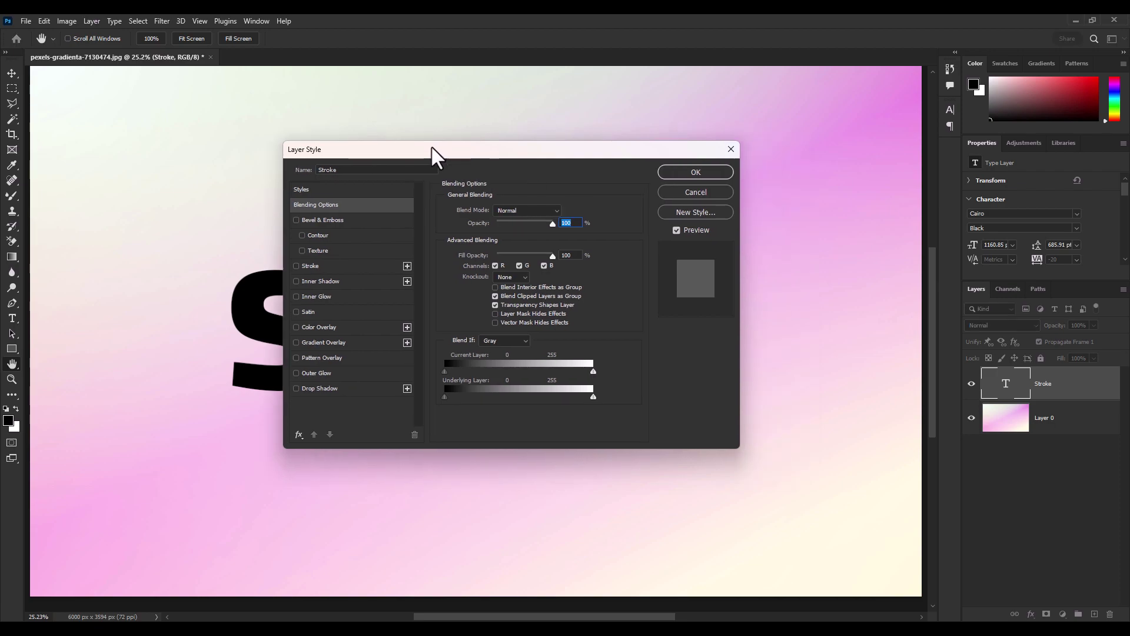
left_click(296, 266)
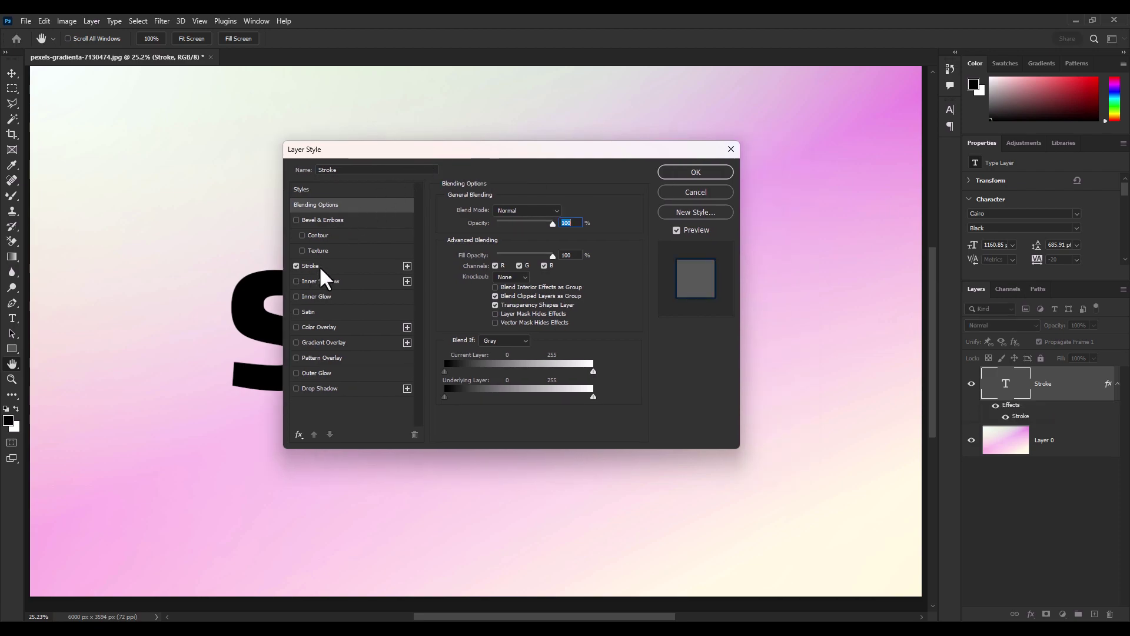
left_click(322, 268)
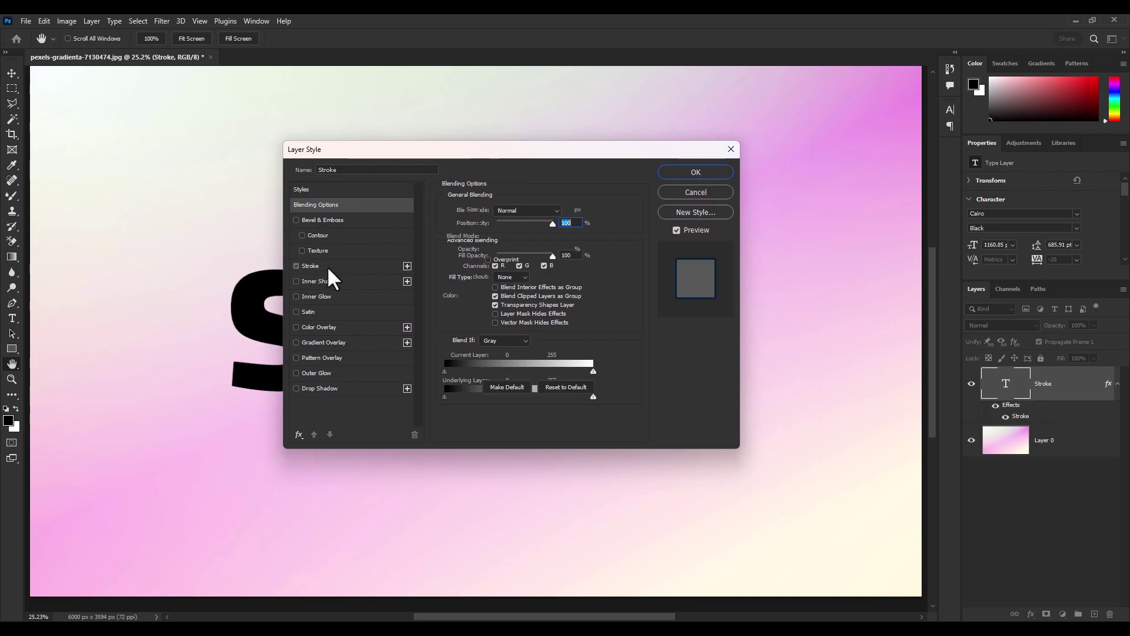
left_click_drag(721, 254, 733, 254)
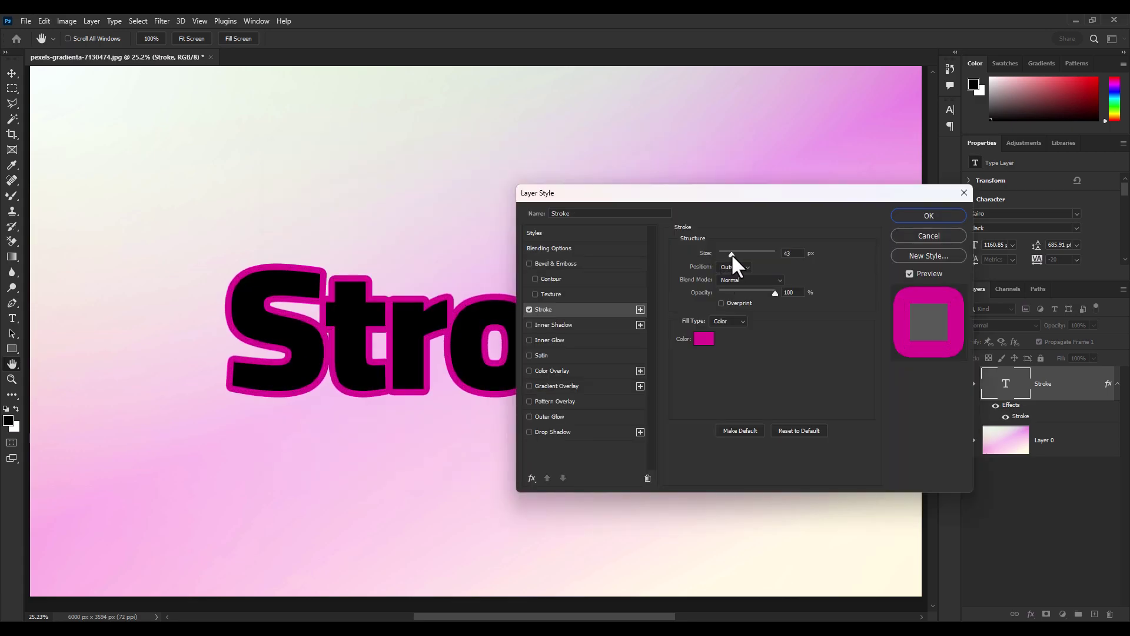
left_click_drag(732, 254, 731, 253)
left_click(731, 268)
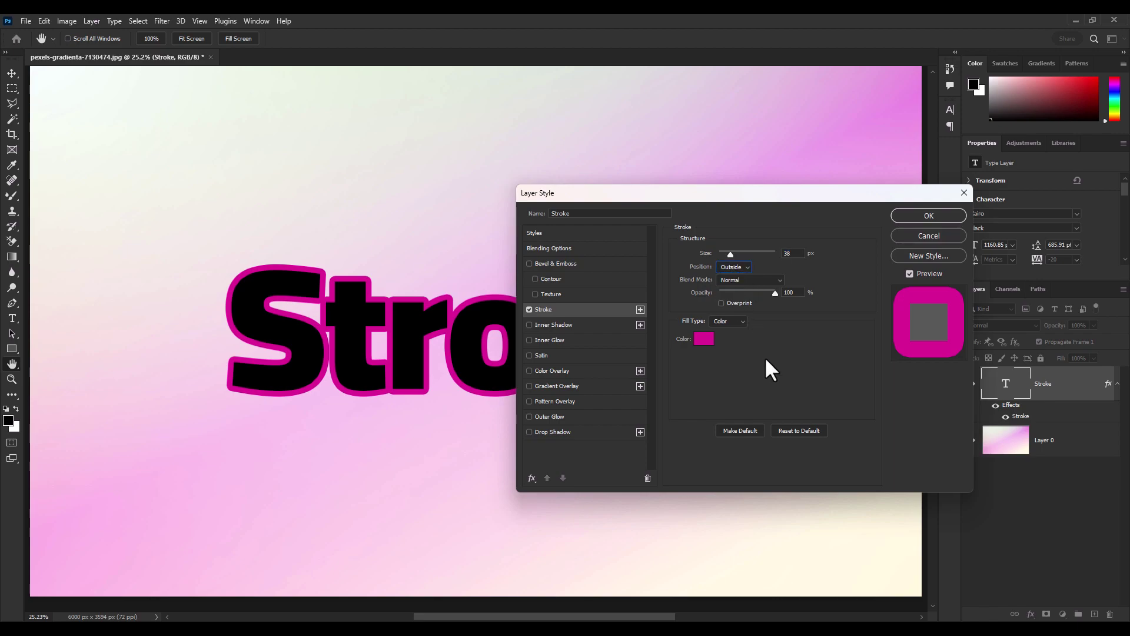
Step: Add a second Stroke effect and set its colour to white (fefefe)
left_click(641, 310)
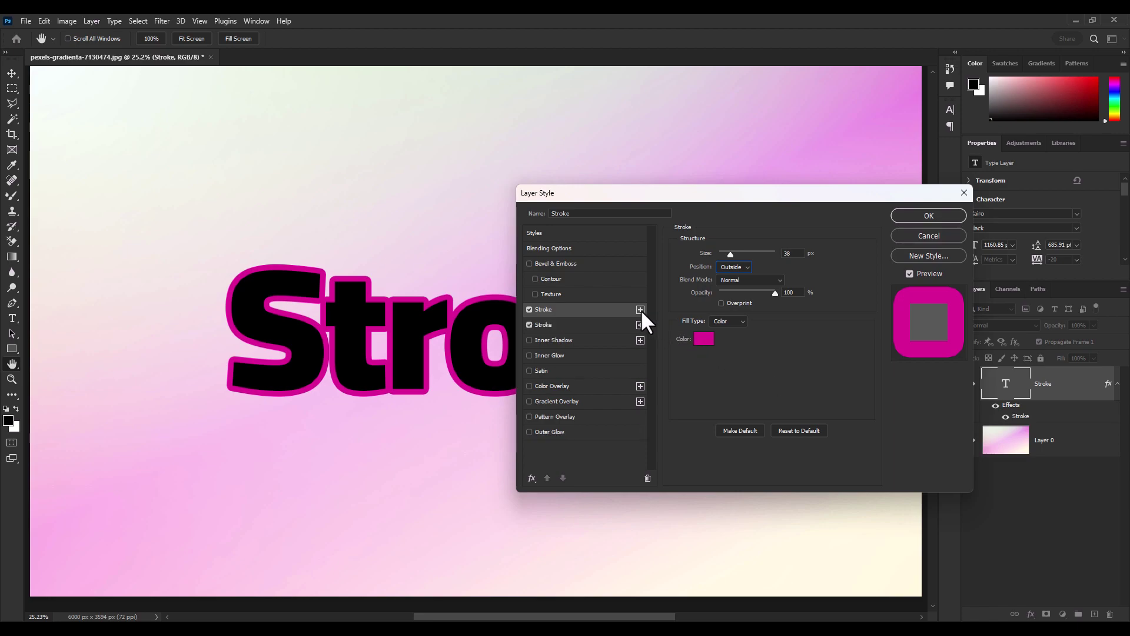
left_click(587, 323)
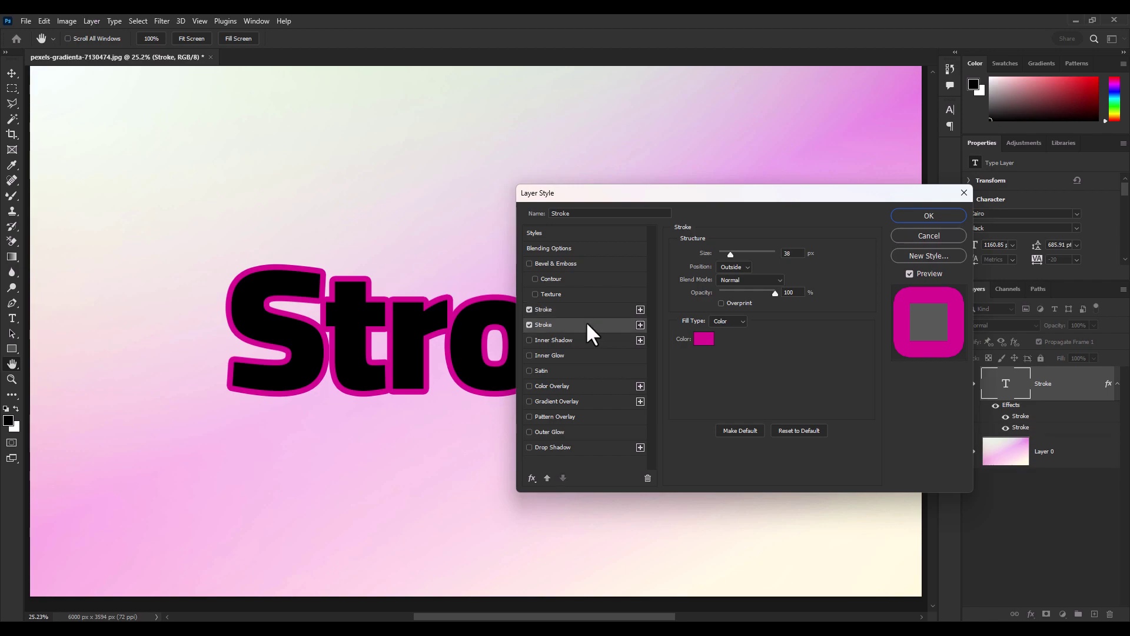
left_click(703, 339)
left_click(391, 333)
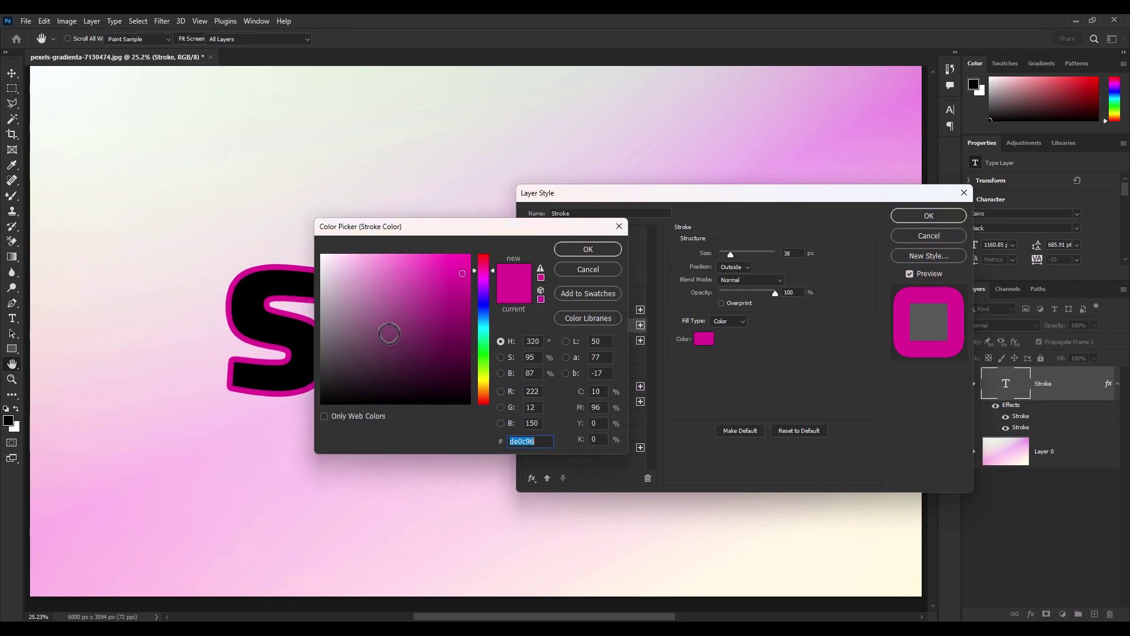
left_click(325, 272)
left_click_drag(324, 272, 320, 256)
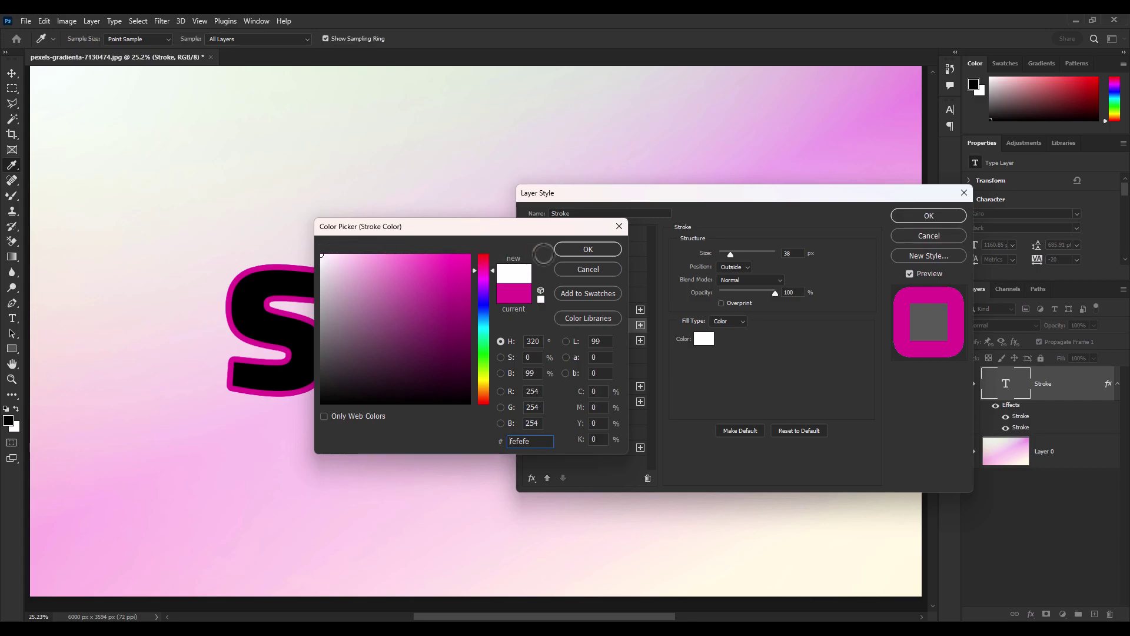
Step: Confirm the white colour, set the second stroke to 59 px, and apply the style
left_click(587, 251)
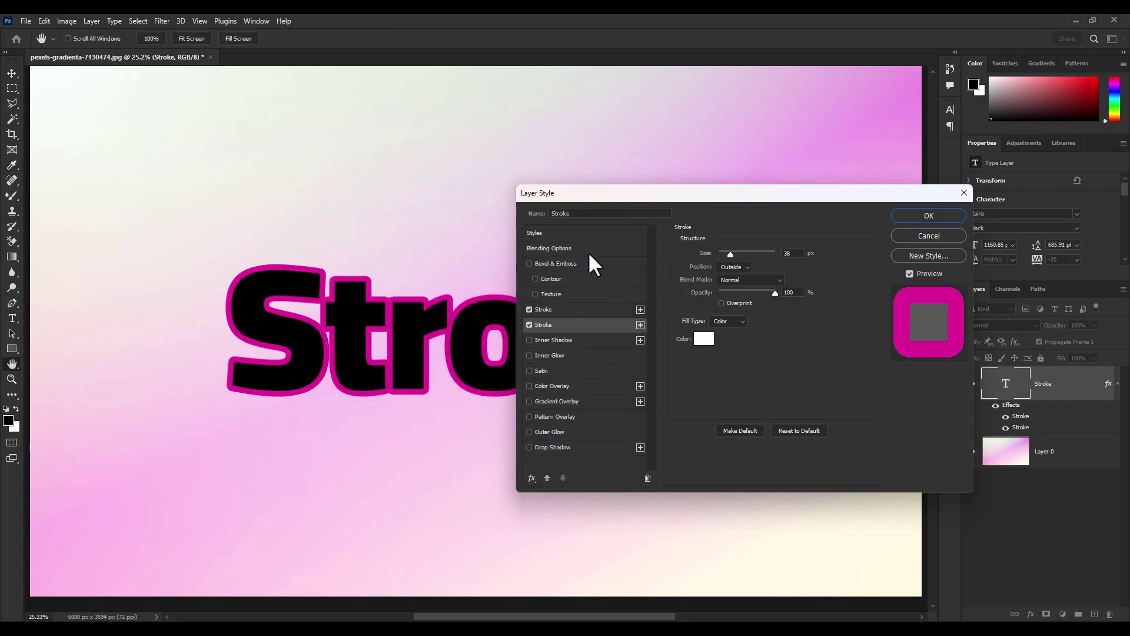
left_click_drag(731, 255, 737, 255)
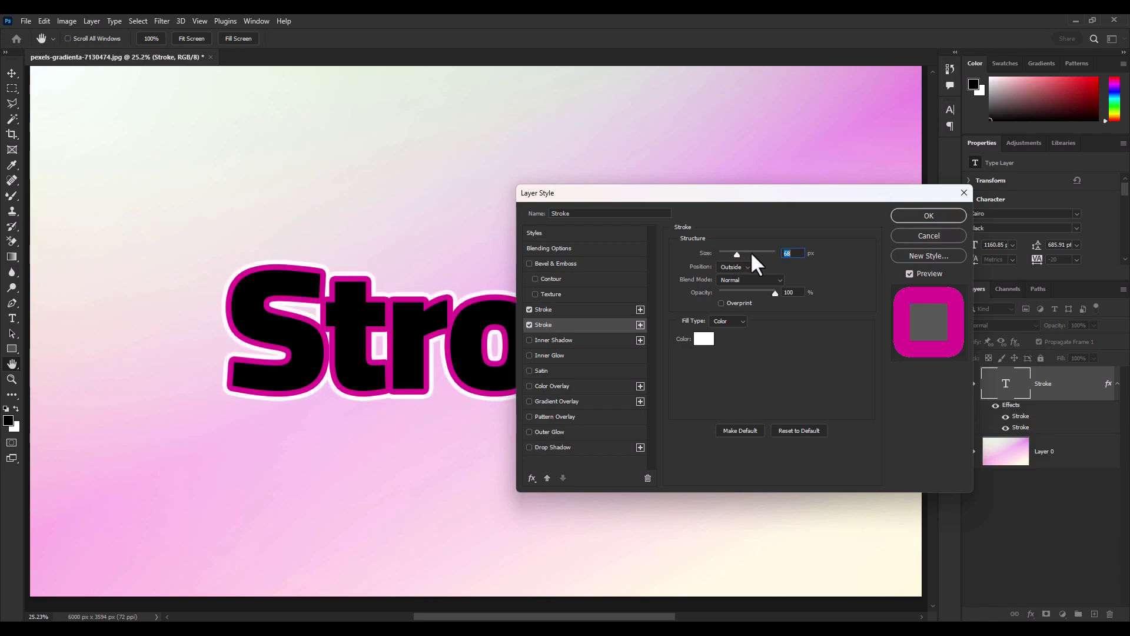
left_click(906, 215)
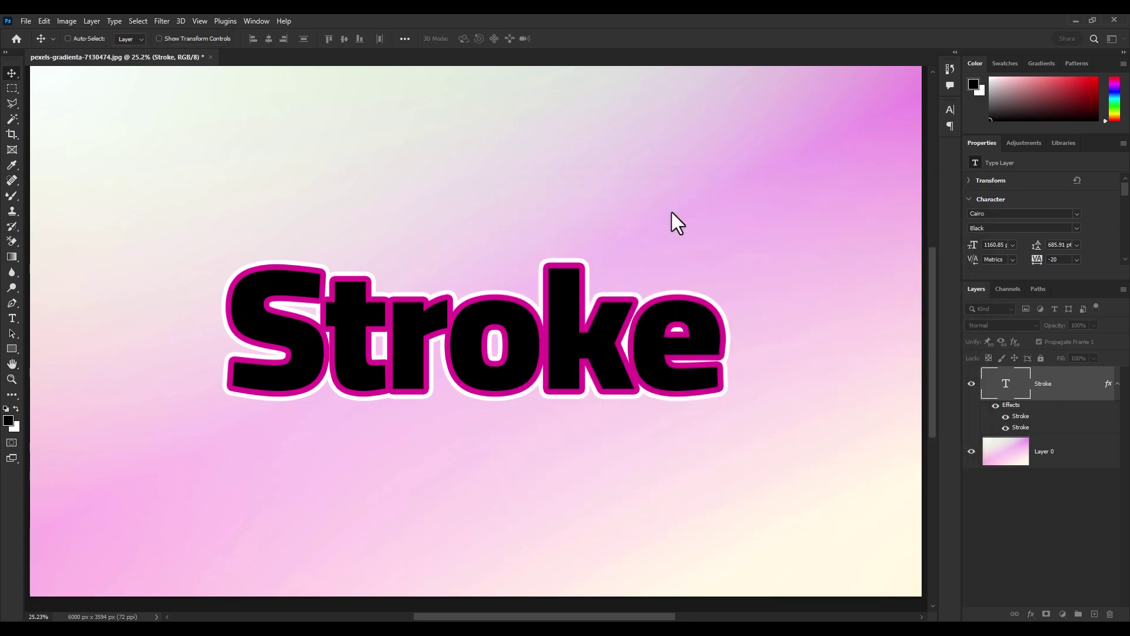